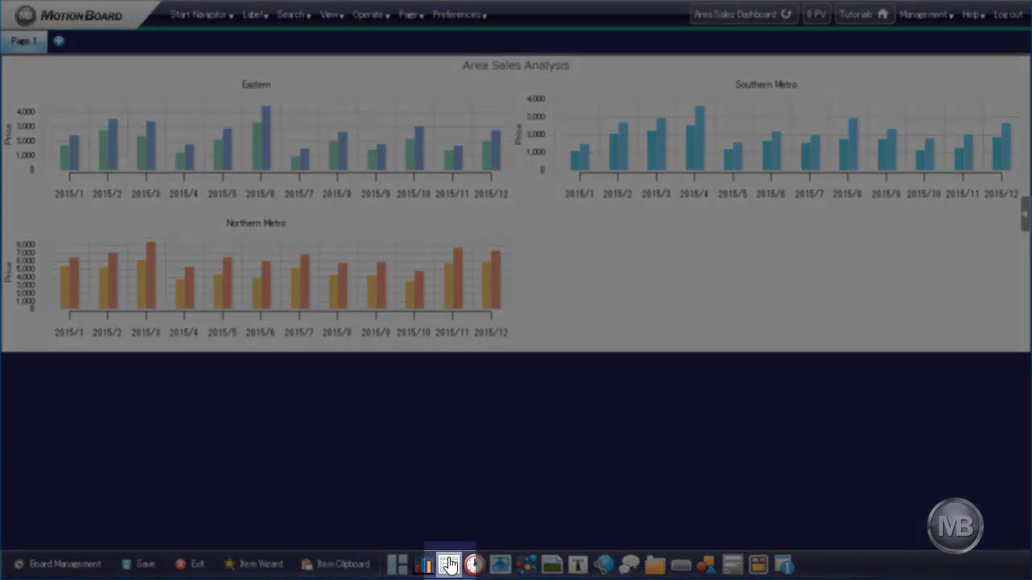
Drag the spreadsheet variant from the bottom toolbar's table icon into the empty area below the charts.
mouse_move(449, 560)
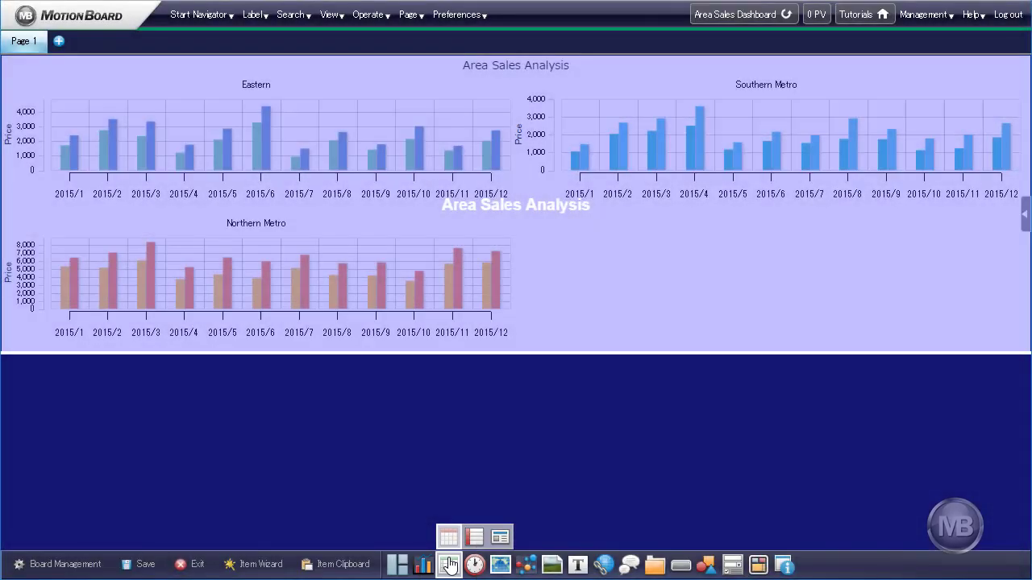
drag(449, 564, 383, 468)
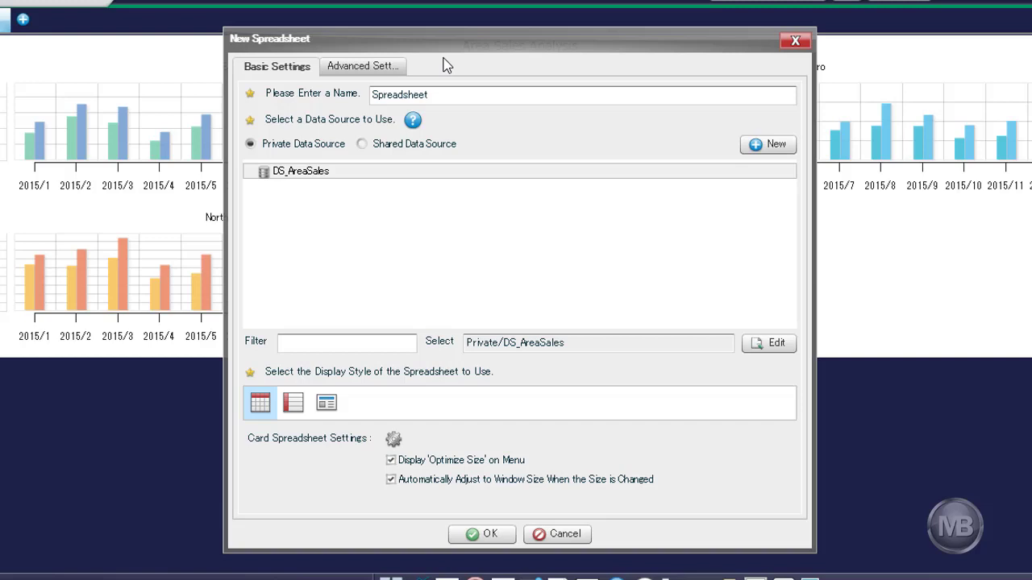
Rename the spreadsheet to 'Sales Area Spreadsheet' and edit its DS_AreaSales data source.
drag(445, 96, 356, 103)
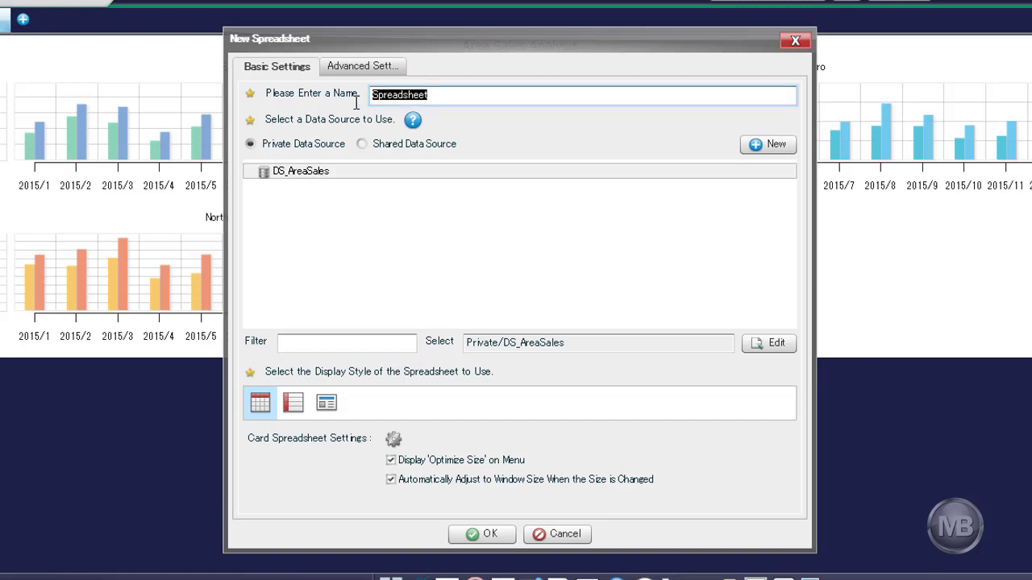
text(Sales A)
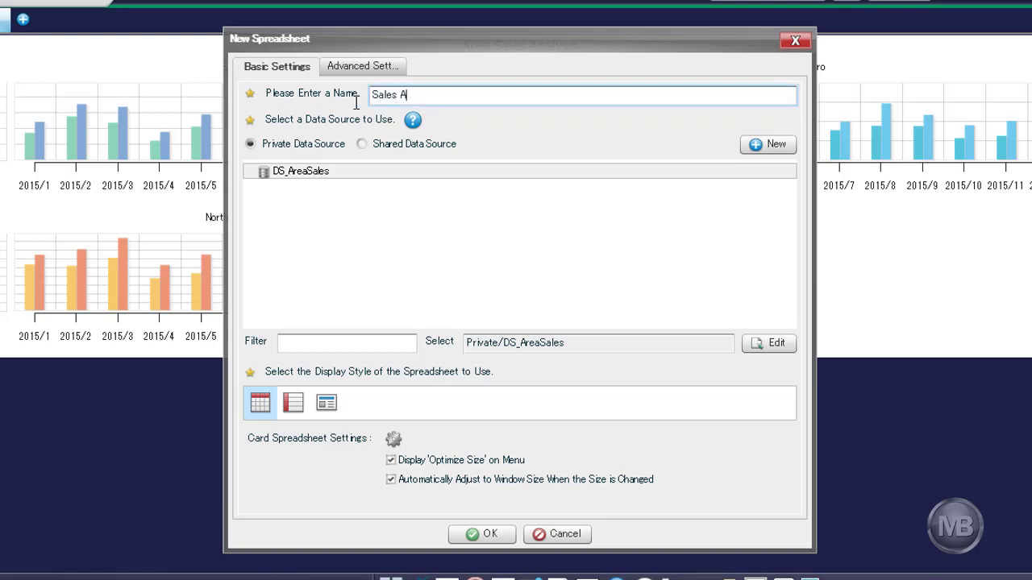
text(rea Spreadsheet)
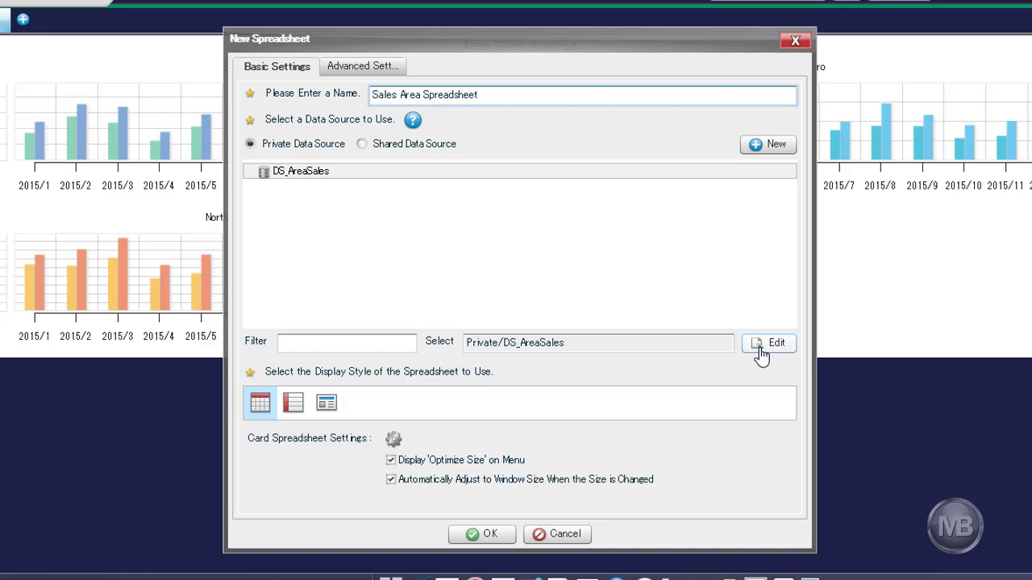
click(760, 346)
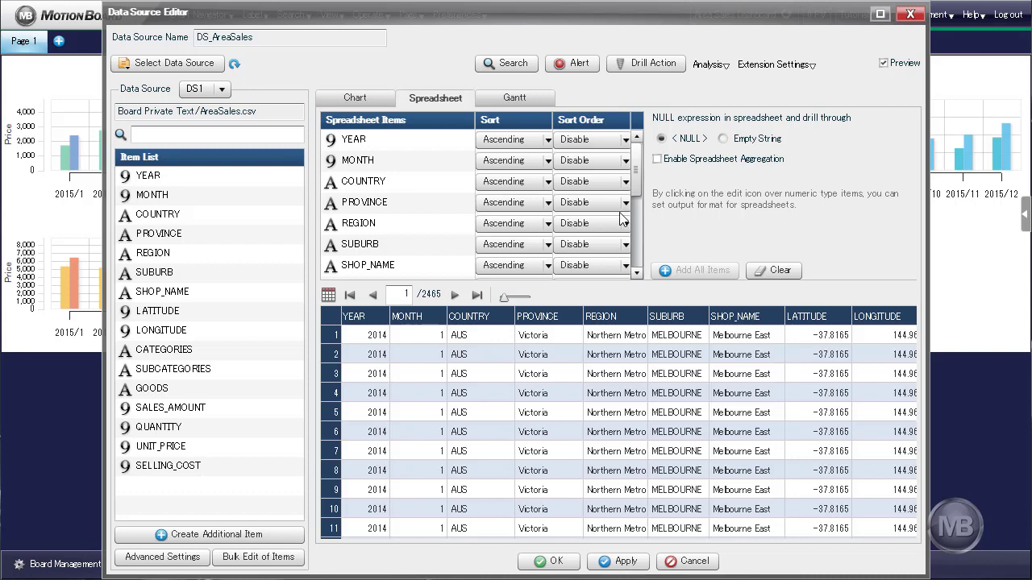
Remove the COUNTRY, LATITUDE and LONGITUDE columns from the spreadsheet items.
mouse_move(467, 186)
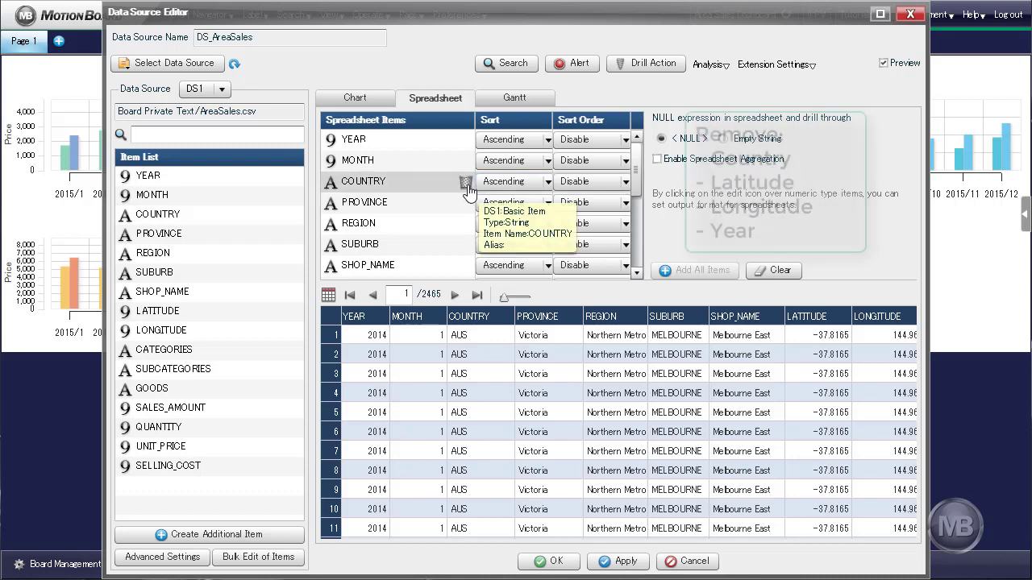
click(465, 185)
scroll(468, 193, down, 1)
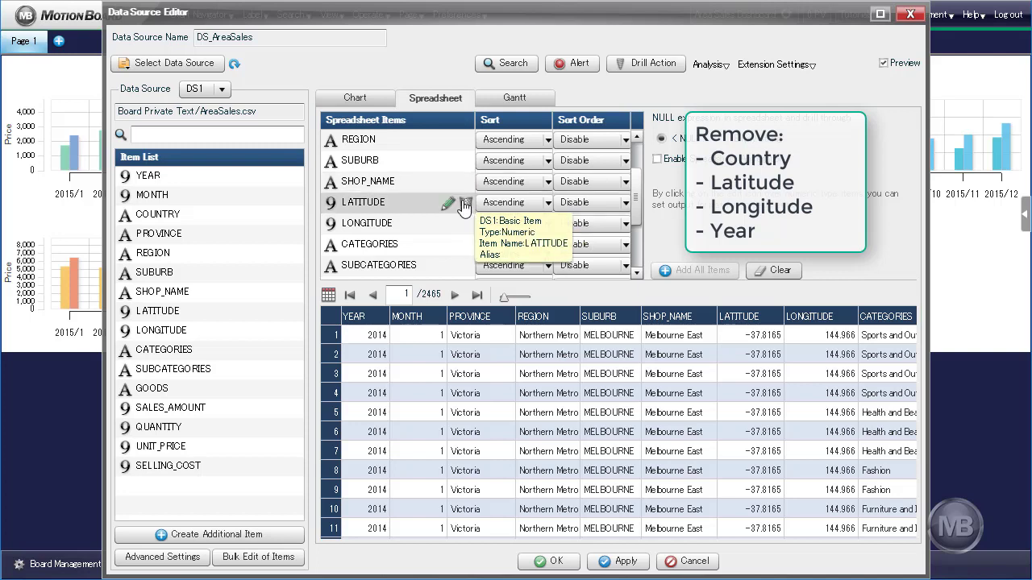
click(465, 204)
click(466, 204)
Delete YEAR and drag it back in as the first spreadsheet item.
scroll(469, 208, down, 1)
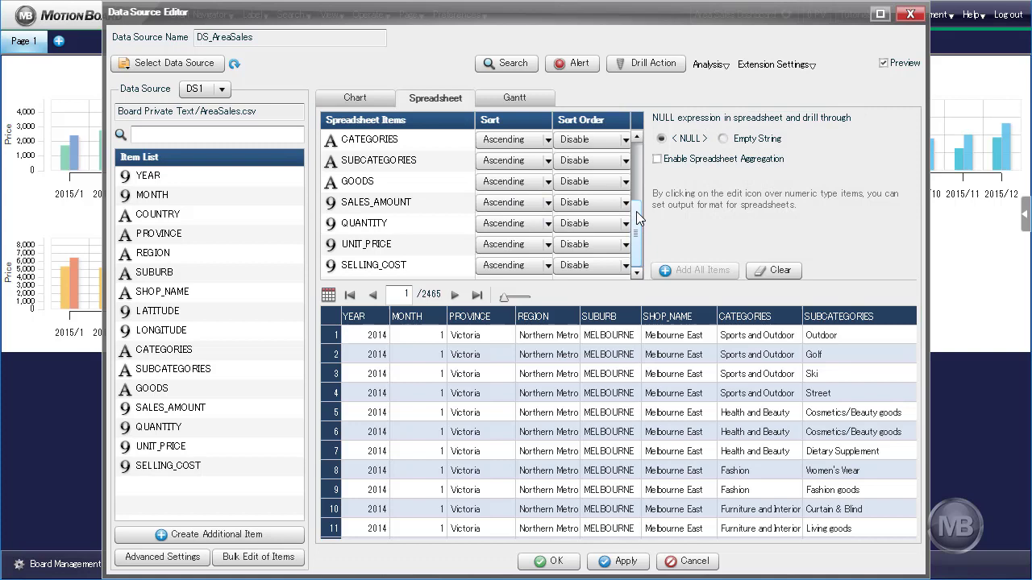
scroll(637, 217, up, 2)
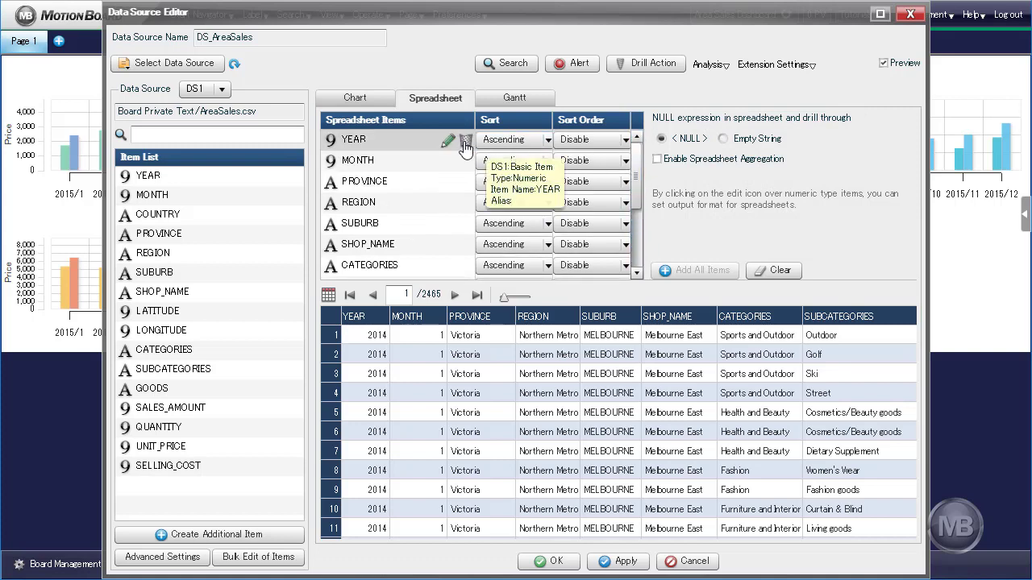
click(466, 142)
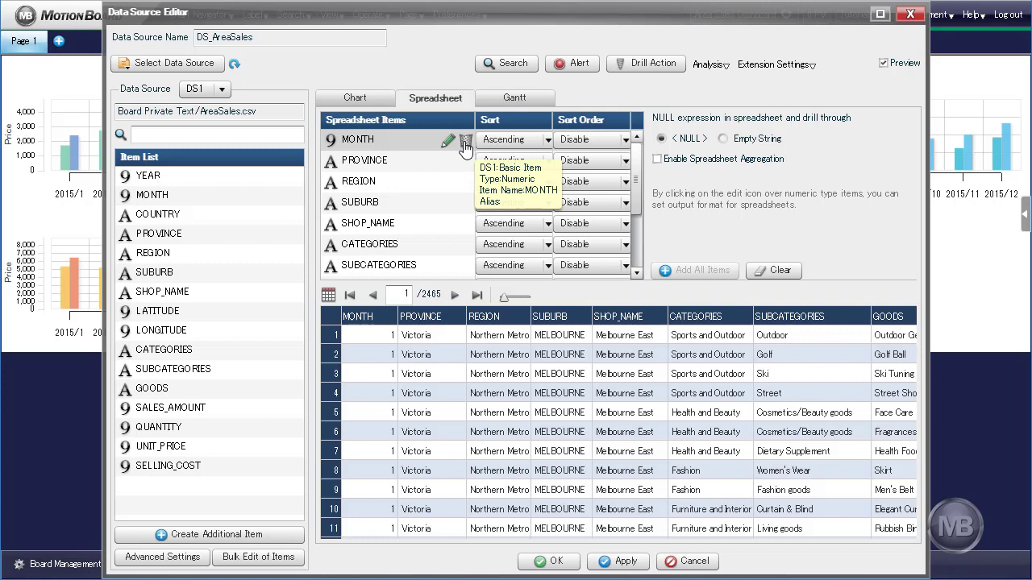
drag(292, 176, 371, 136)
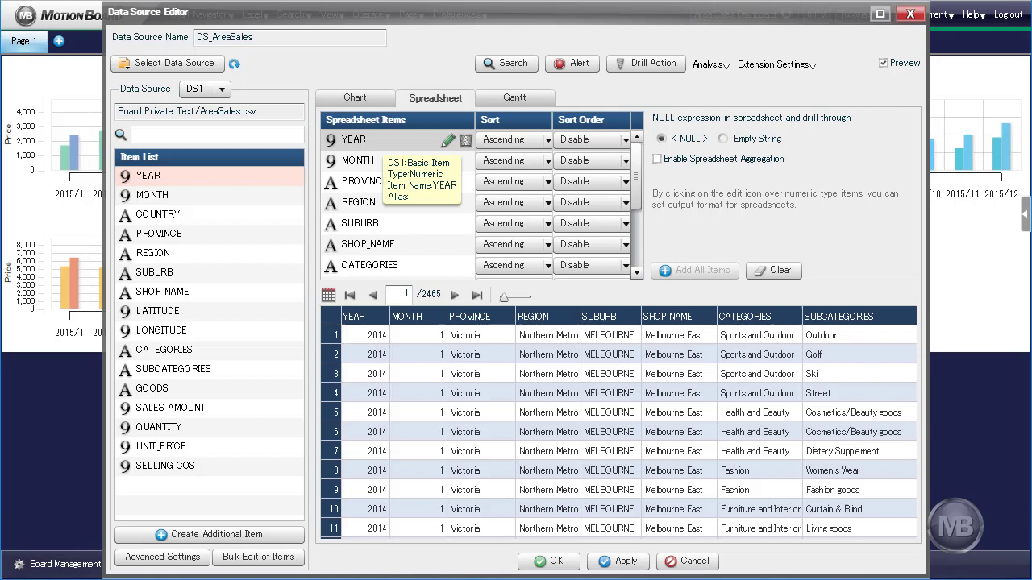
Give YEAR sort order 1 and MONTH sort order 2.
click(610, 143)
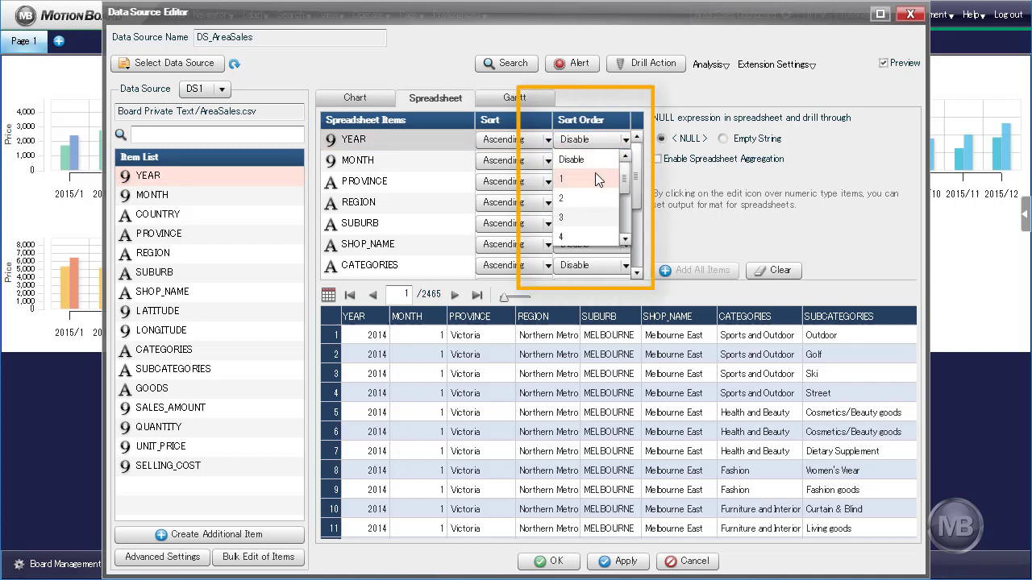
click(595, 176)
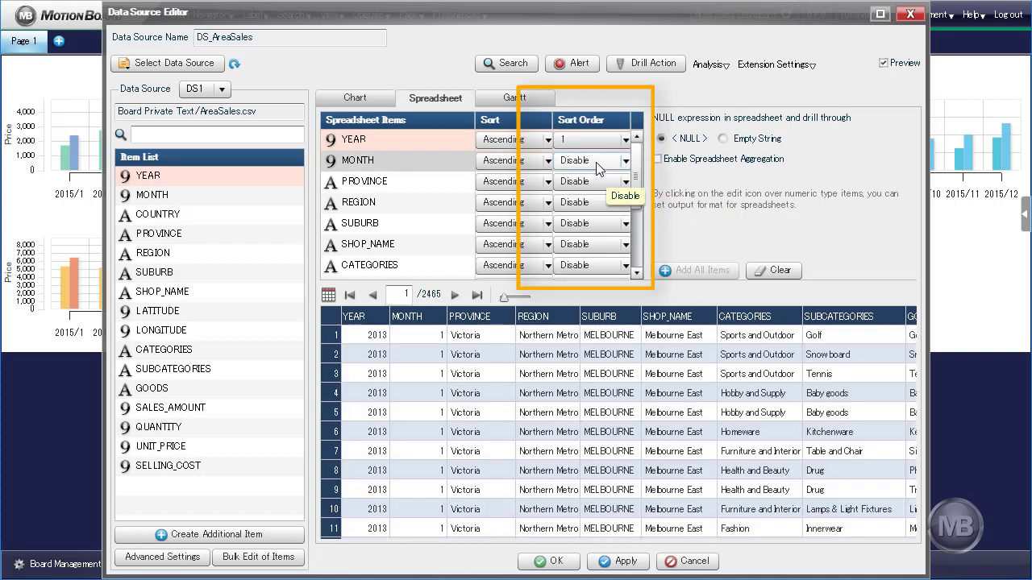
click(596, 162)
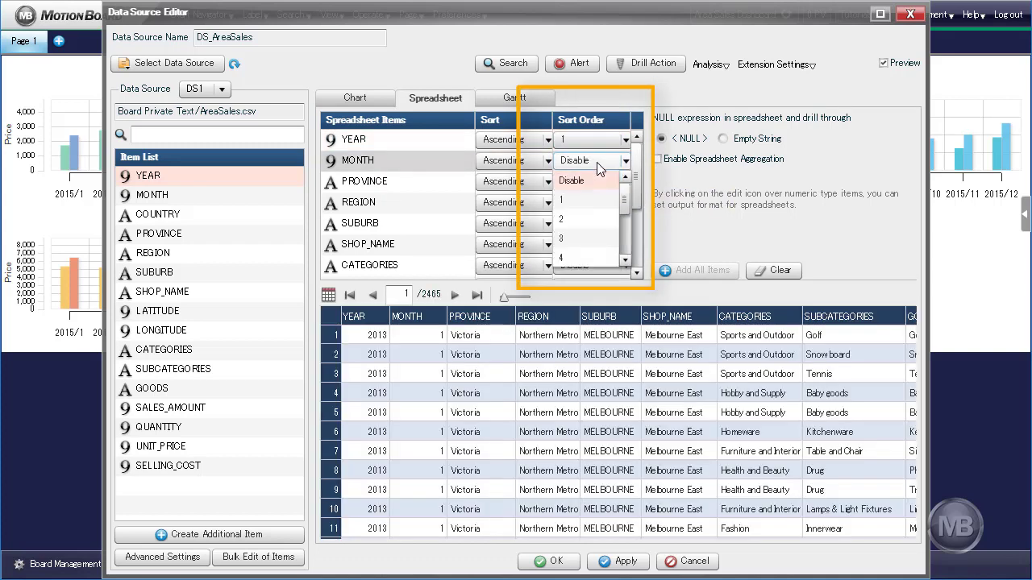
click(587, 218)
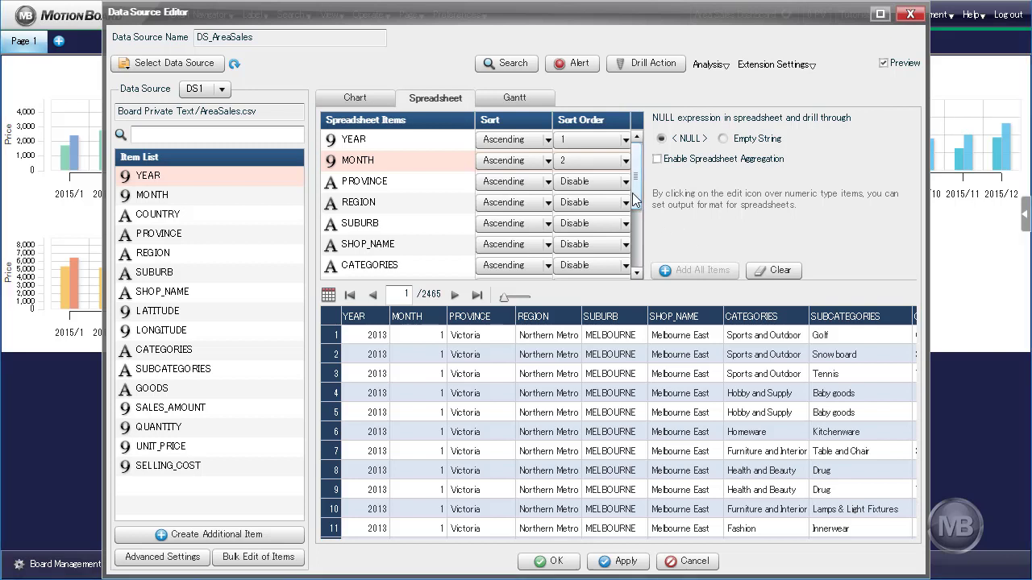
scroll(524, 217, down, 3)
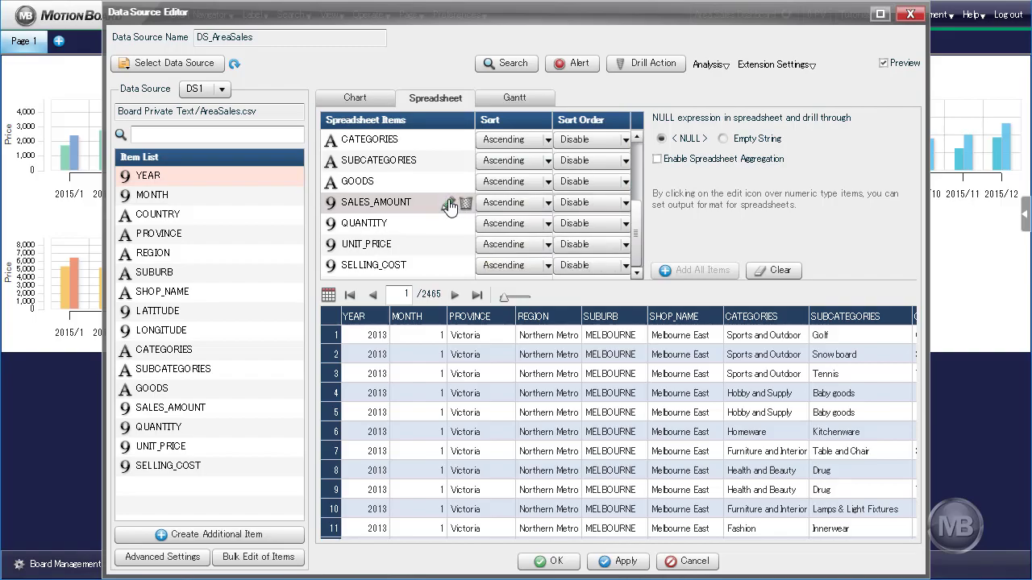
Format SALES_AMOUNT with a '$' prefix and comma thousands separators.
click(449, 205)
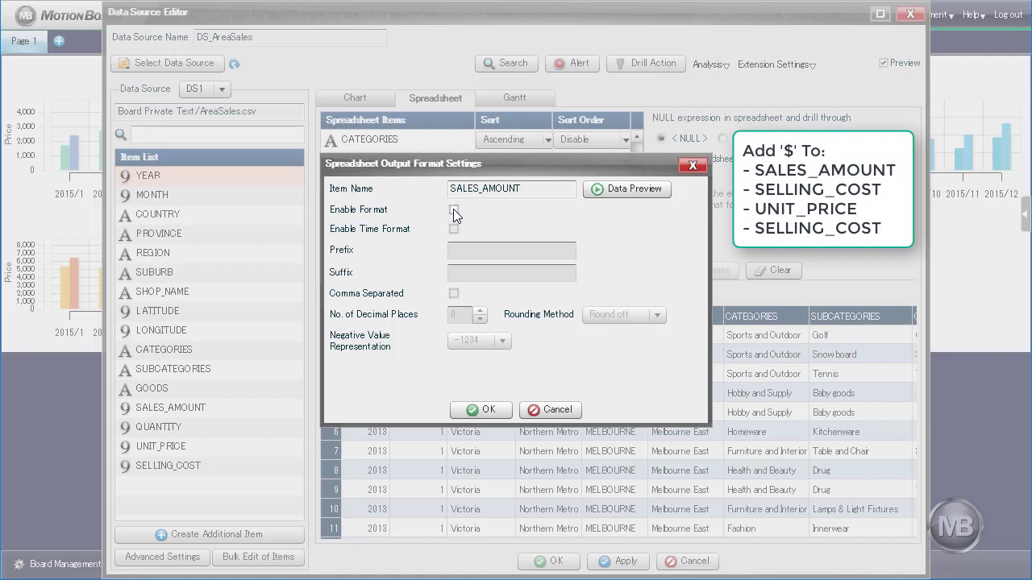
click(453, 210)
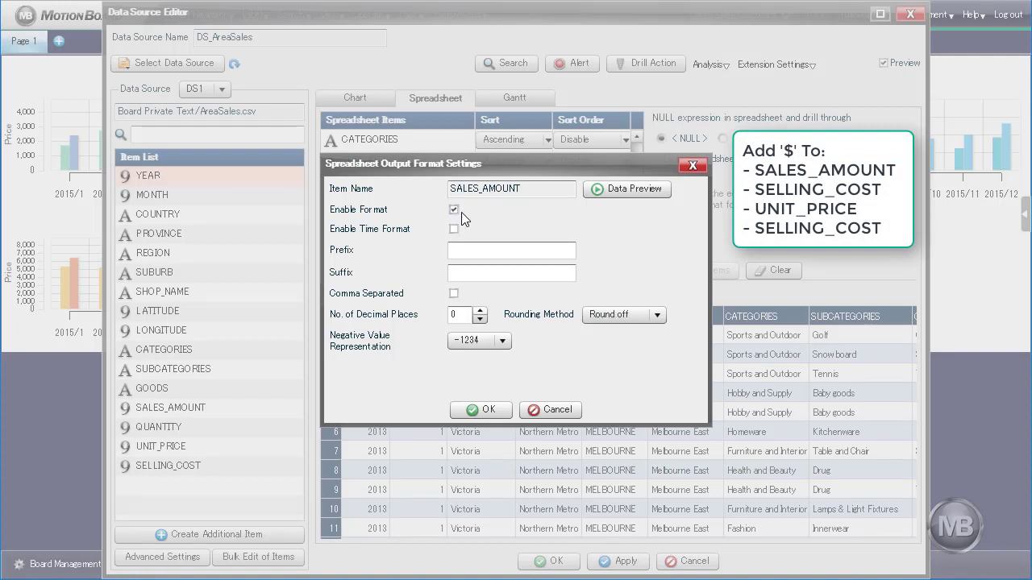
click(511, 249)
text($)
click(452, 294)
click(486, 411)
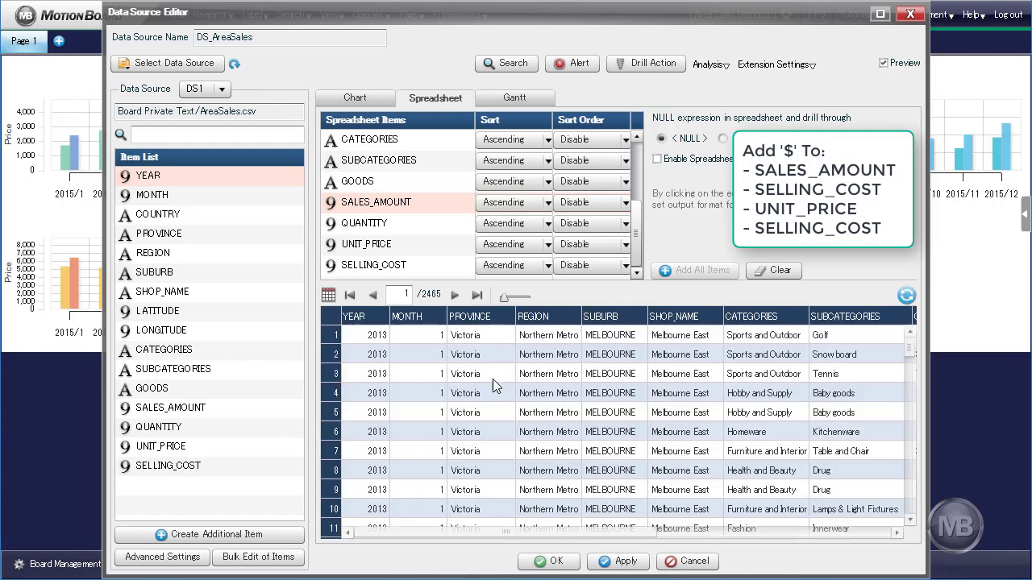
Format QUANTITY with a '$' prefix and comma thousands separators.
click(456, 224)
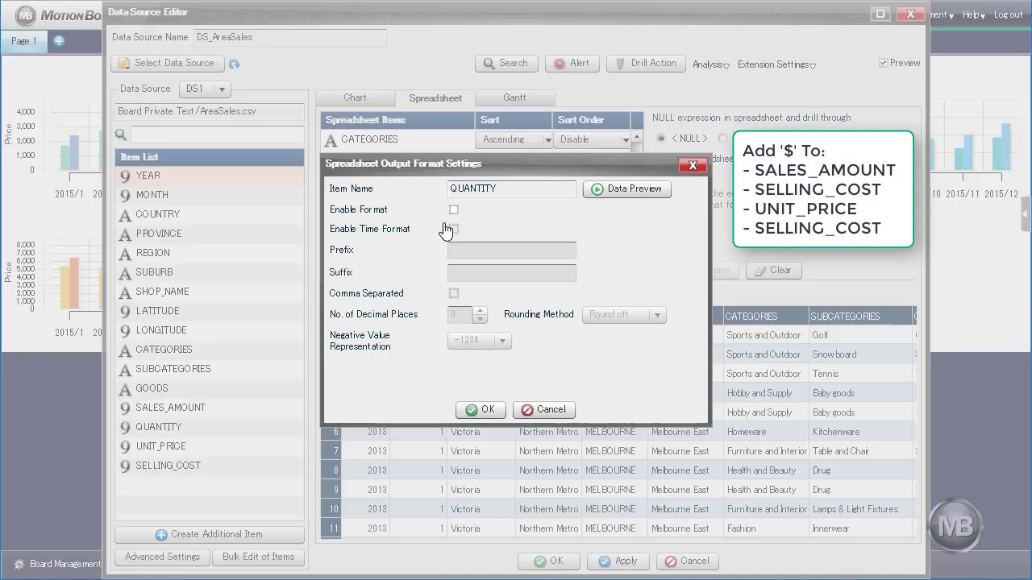
click(452, 209)
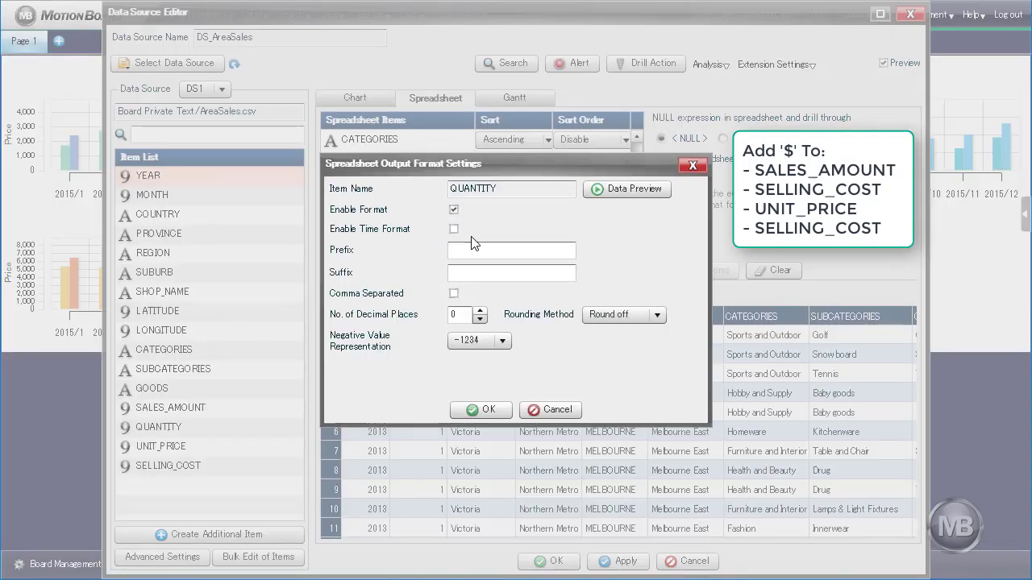
click(478, 253)
text($)
click(454, 293)
click(489, 410)
Format UNIT_PRICE with a '$' prefix and comma thousands separators.
click(446, 247)
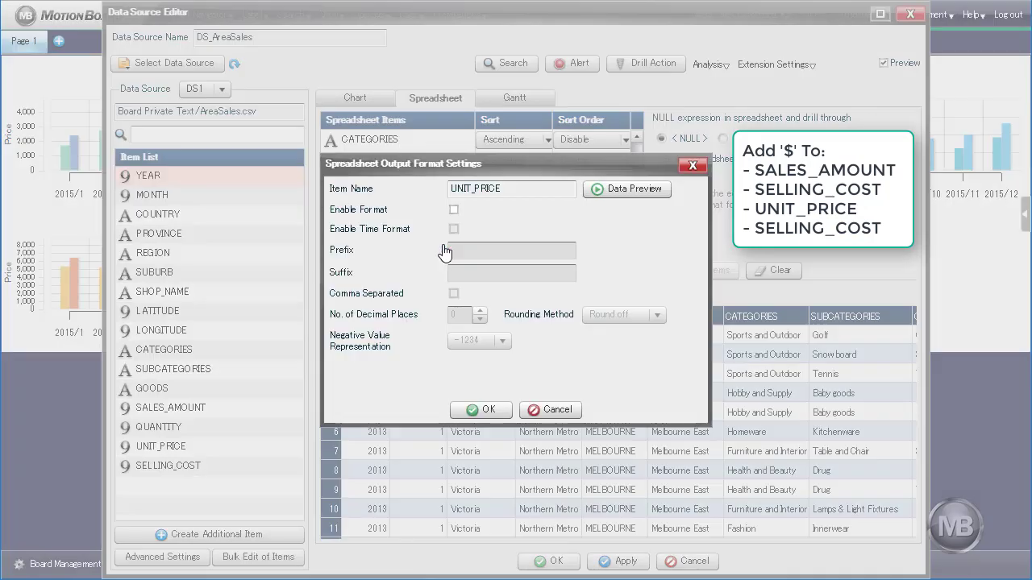
click(453, 209)
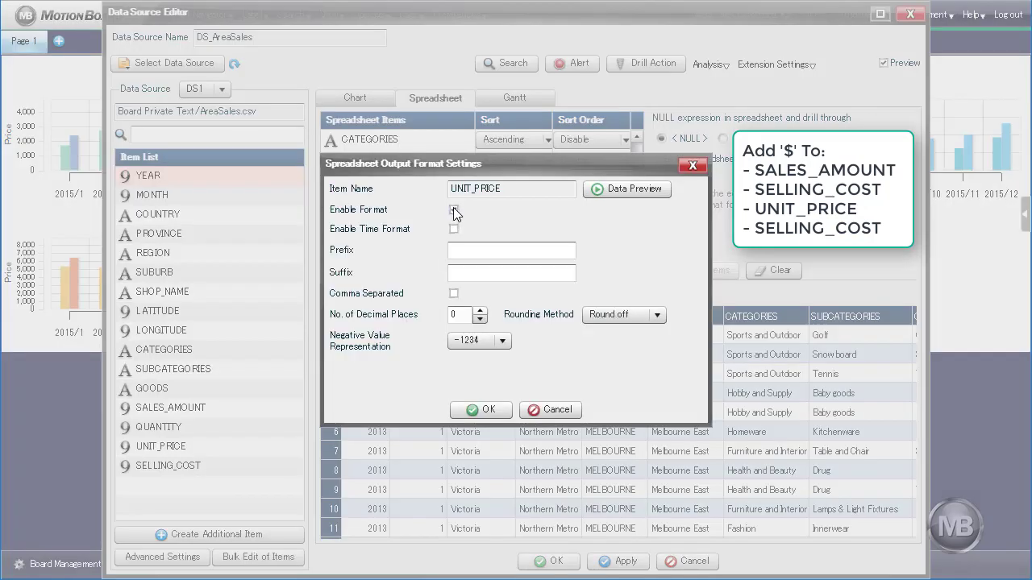
click(469, 250)
text($)
click(455, 293)
click(484, 409)
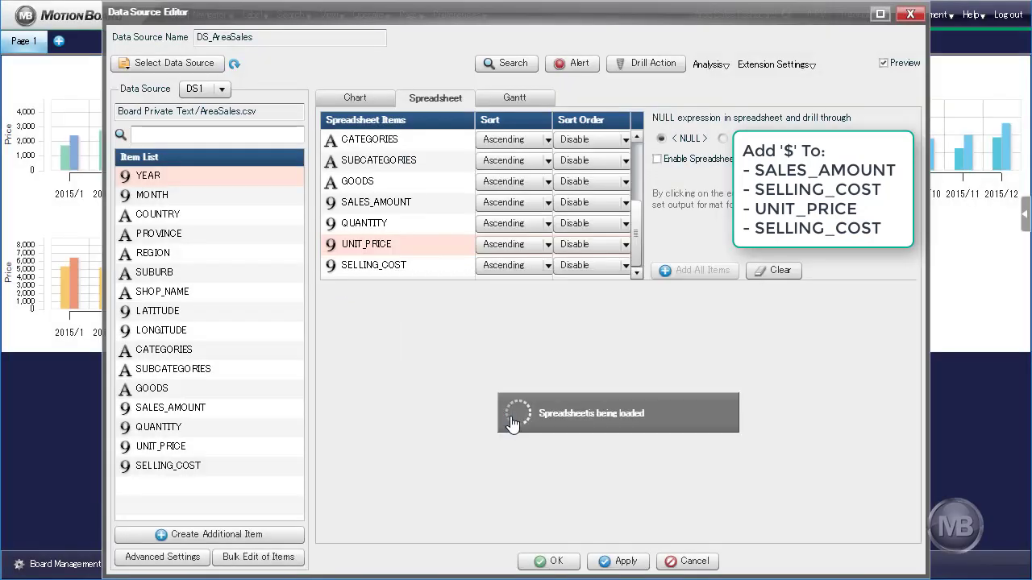
Format SELLING_COST with a '$' prefix and comma thousands separators.
click(450, 266)
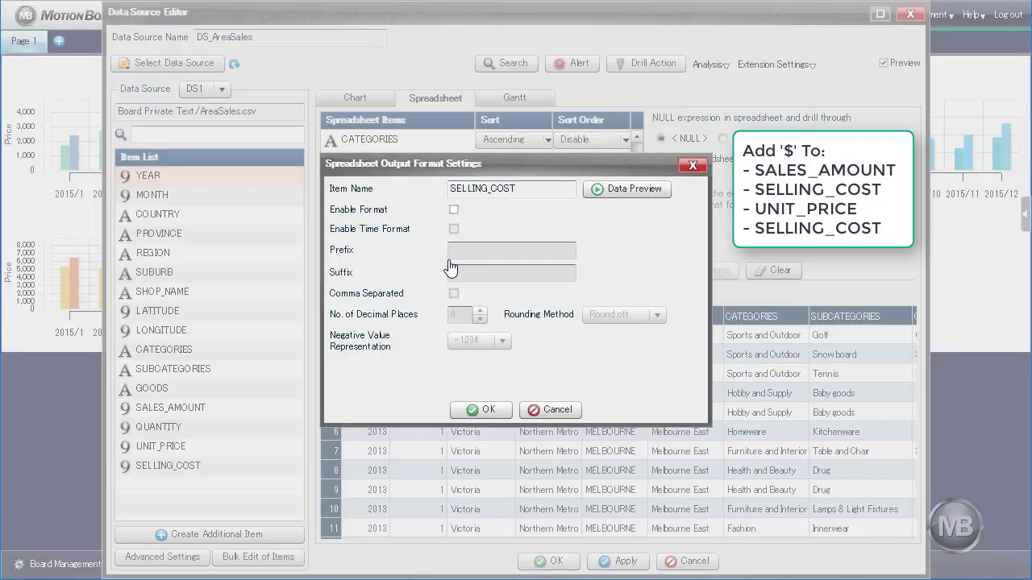
click(455, 210)
click(494, 250)
text($)
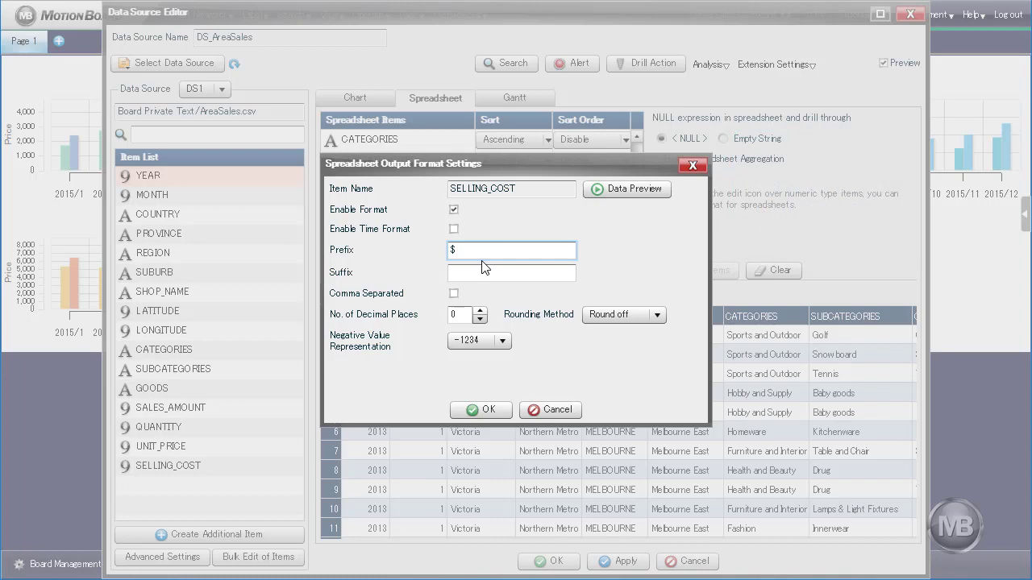
click(454, 294)
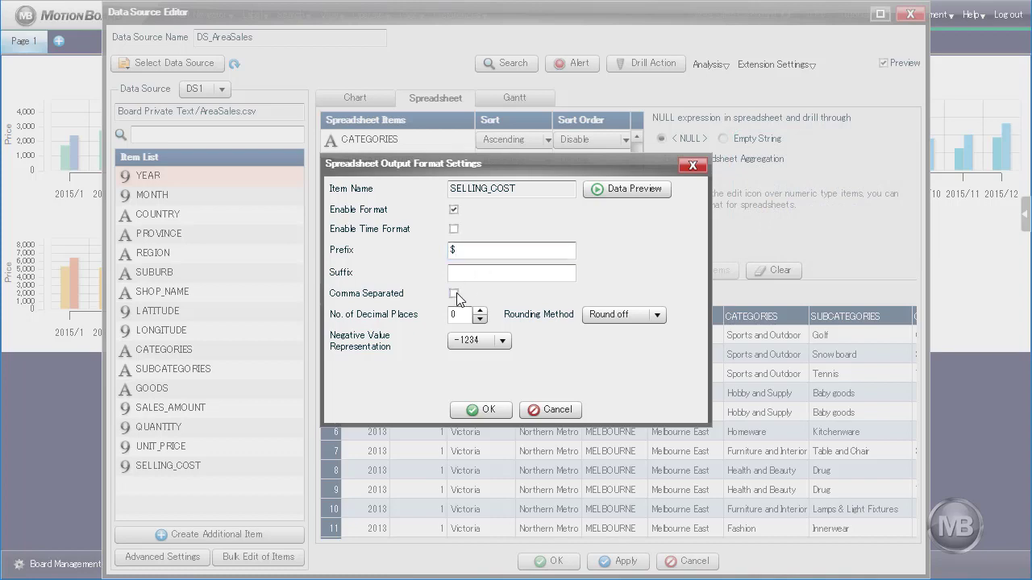
click(492, 409)
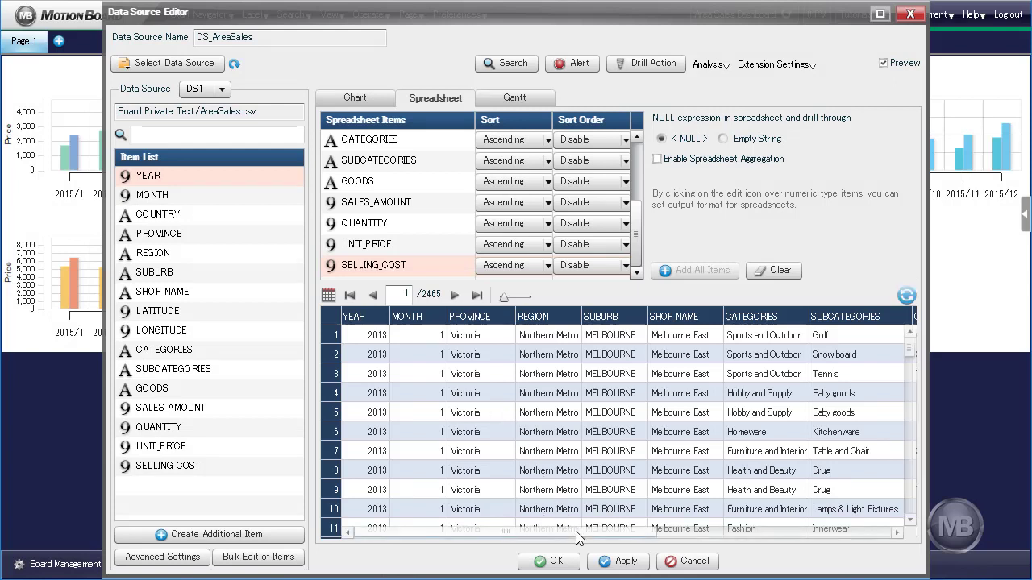
Check the $-formatted columns in the preview and confirm the DS_AreaSales edits.
drag(576, 532, 877, 559)
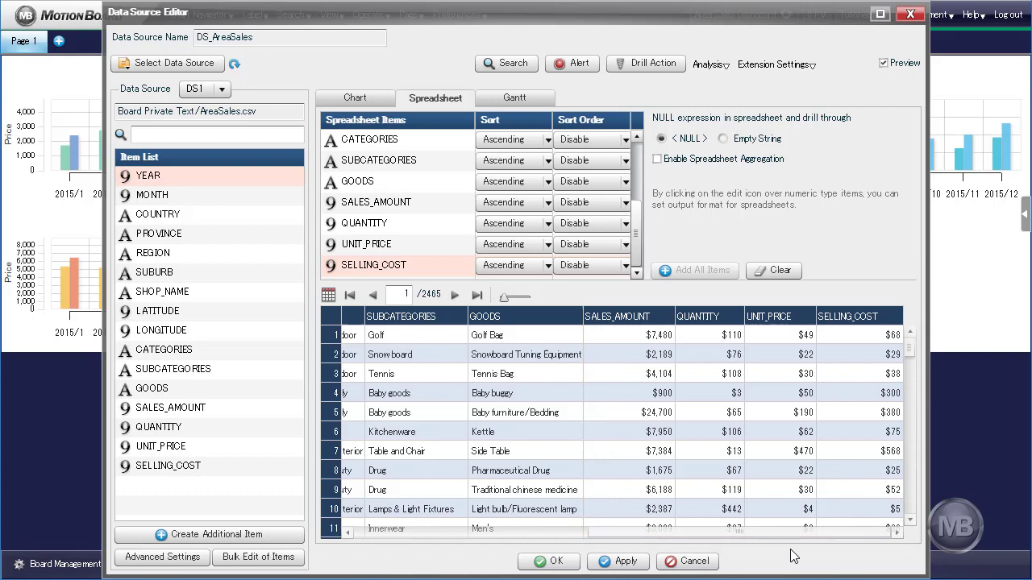
click(574, 566)
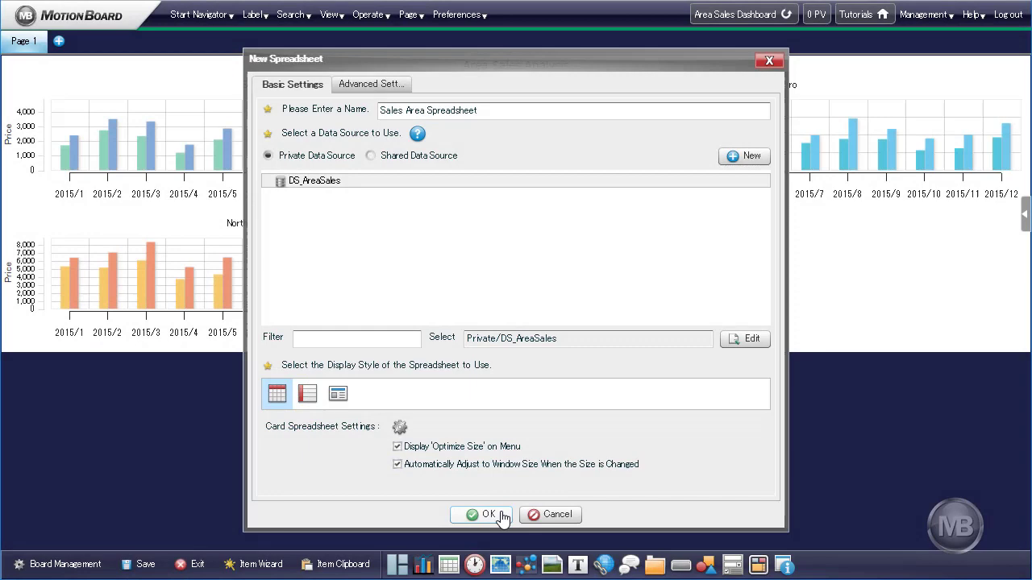
Confirm the New Spreadsheet dialog to create 'Sales Area Spreadsheet' on the board.
click(487, 515)
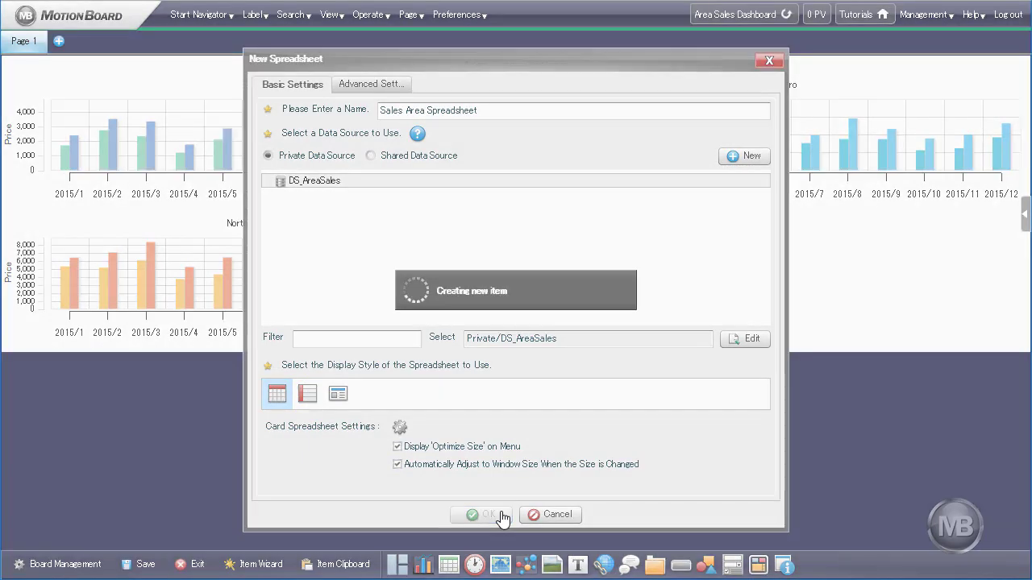